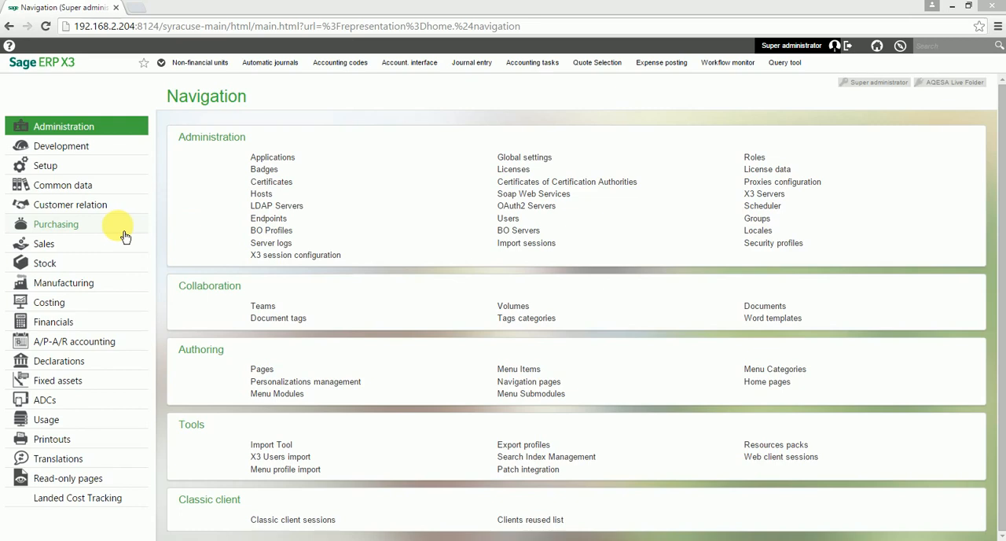
- Open the purchasing Invoice control function with the ALL AQESA Supervisor transaction
left_click(124, 236)
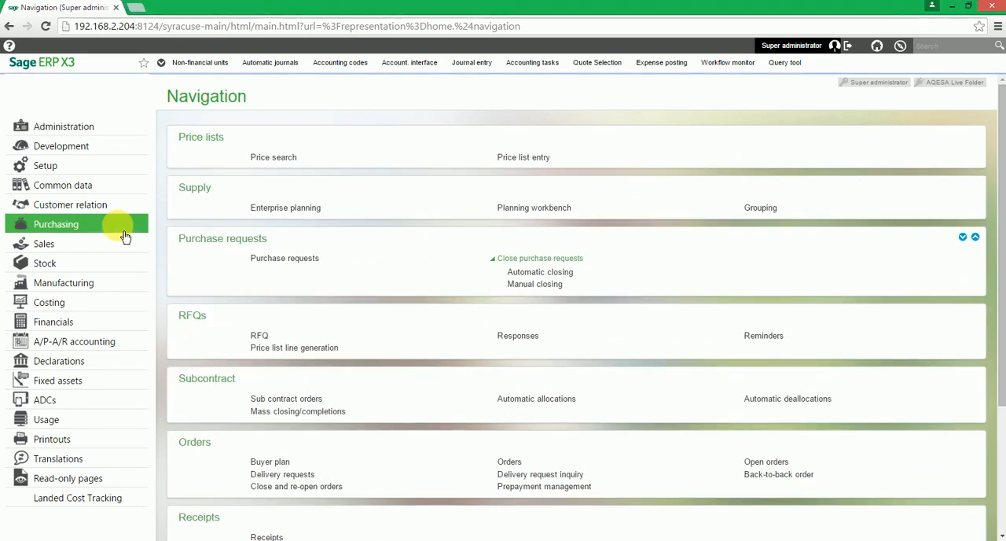
scroll(386, 206, "down", 3)
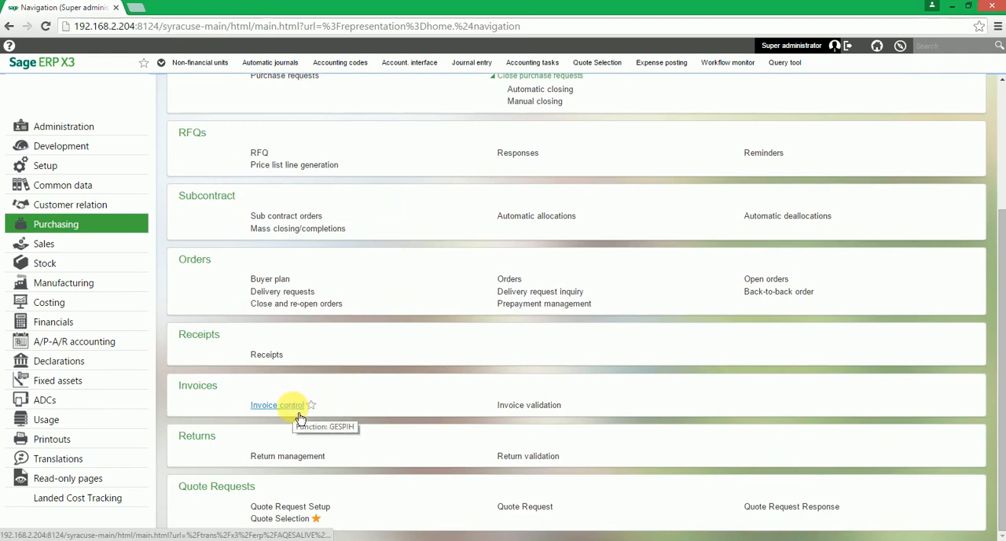
left_click(299, 414)
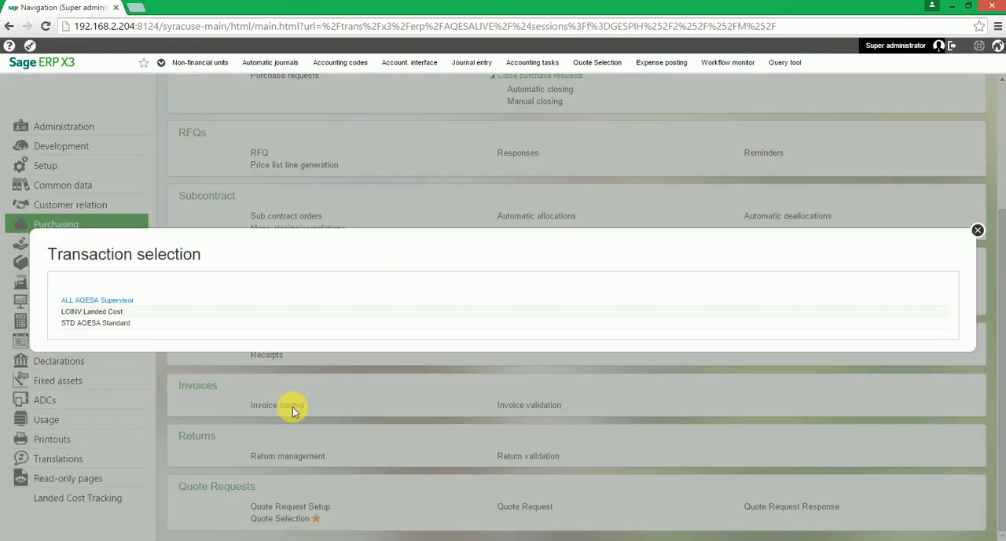
left_click(165, 299)
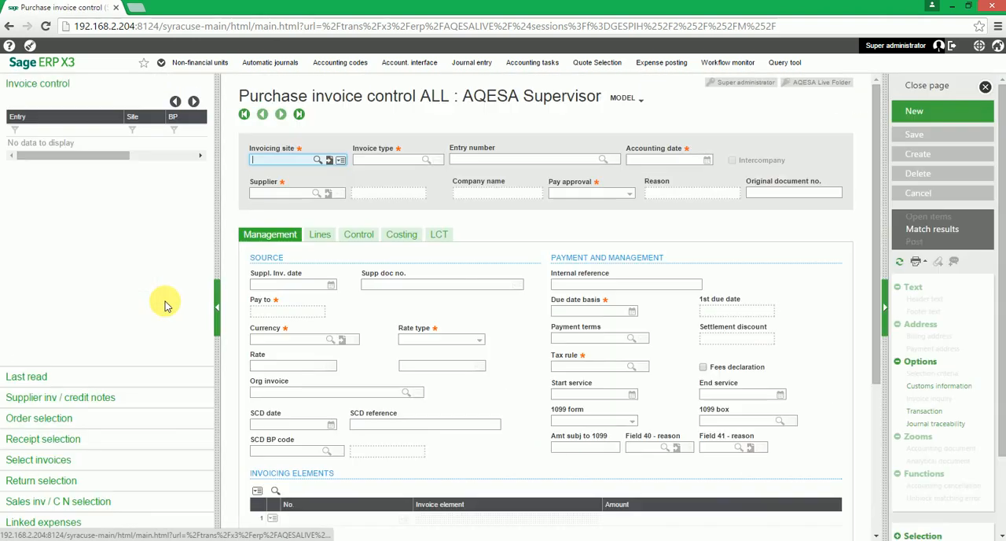
left_click_drag(222, 216, 180, 219)
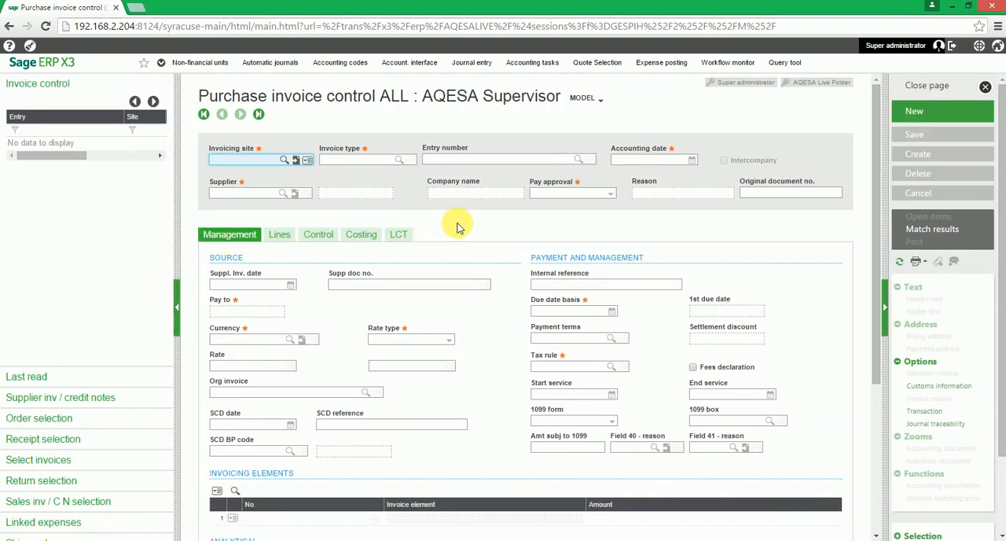
- Start a new purchase invoice and set its invoicing site to DMM01 (AQESA Dammam)
left_click(942, 118)
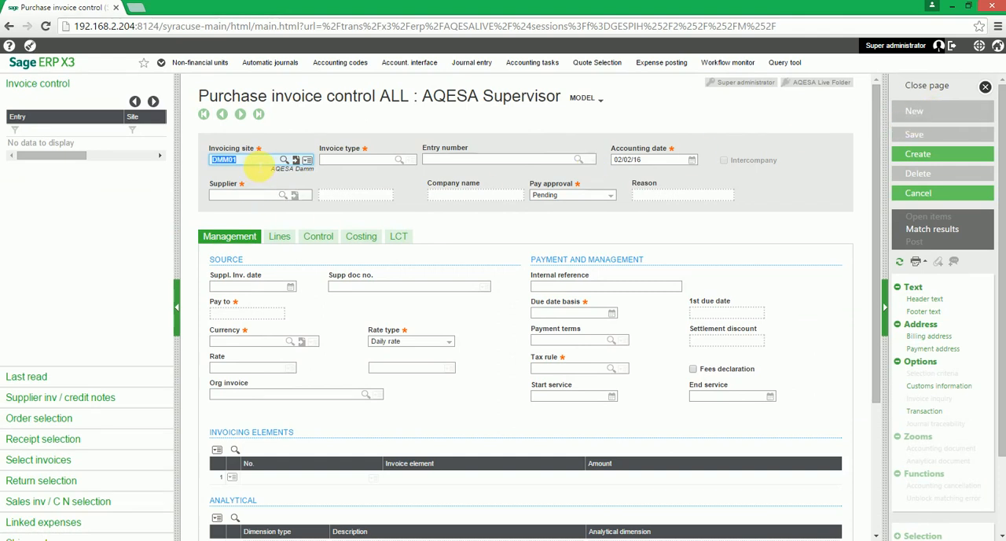
key("BackSpace")
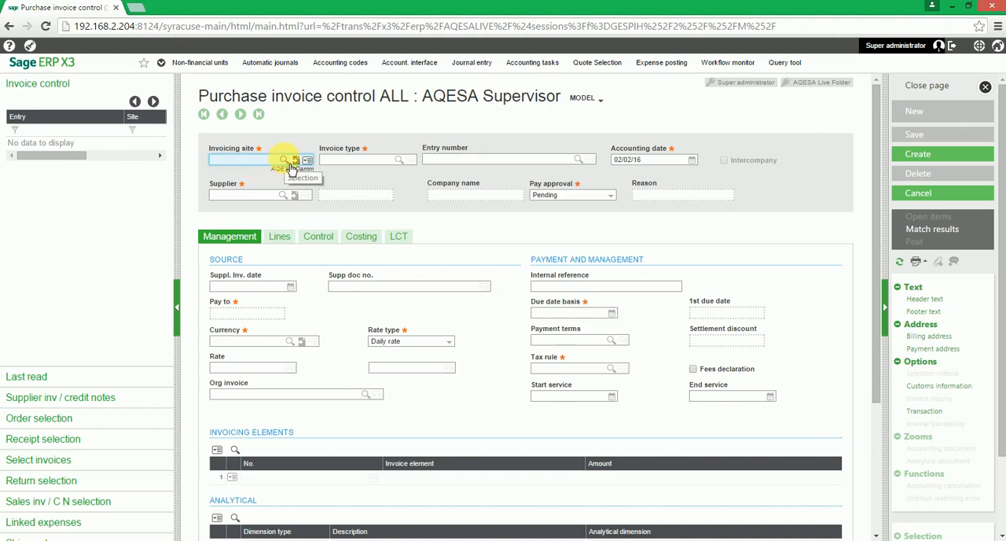
left_click(293, 162)
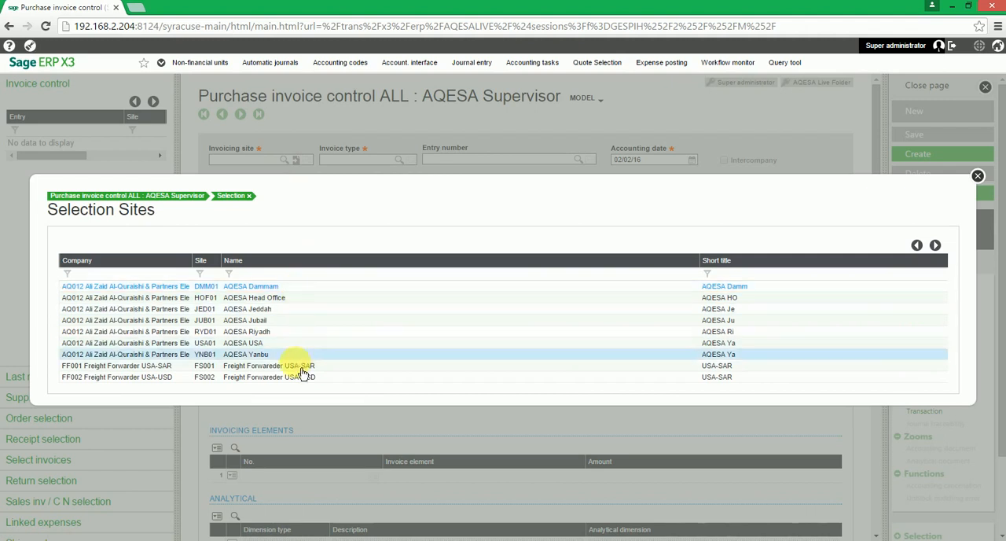
left_click(279, 287)
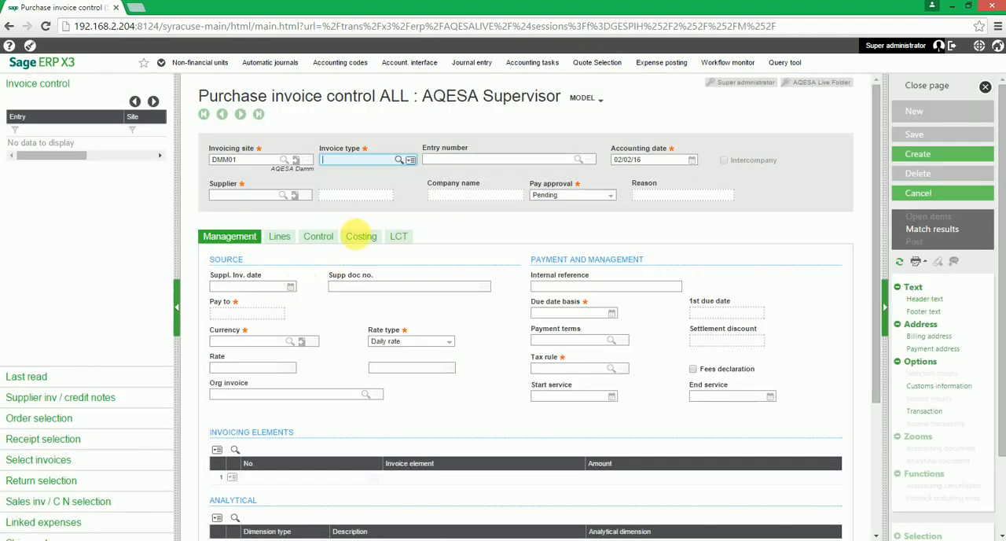
- Set the invoice type to INV (Supplier Invoice) and accept 02/02/16 as the accounting date
left_click(399, 160)
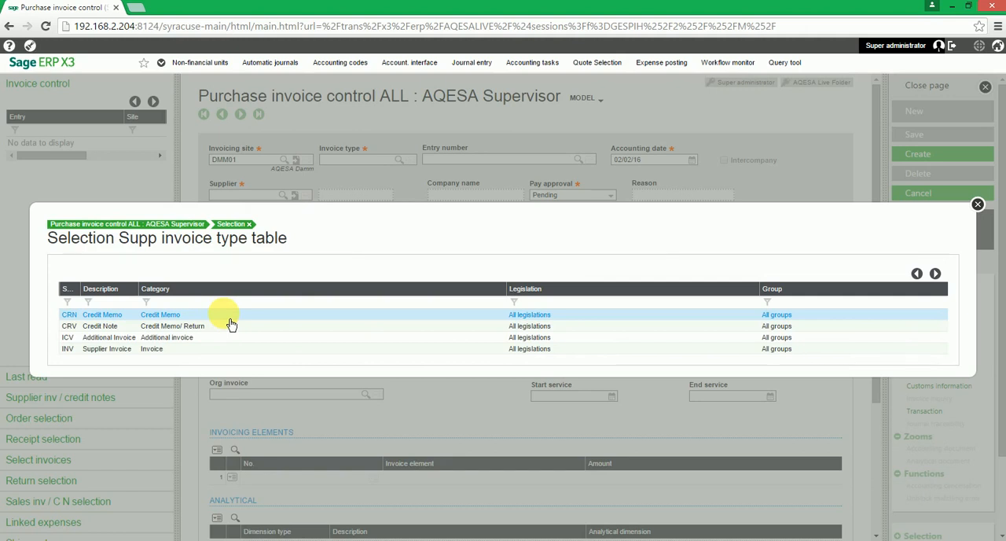
left_click(185, 349)
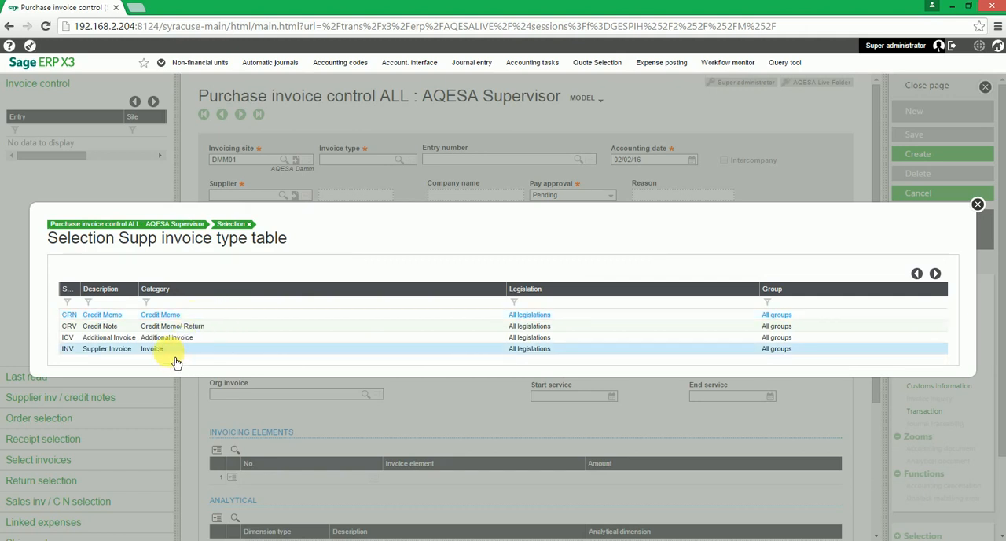
left_click(170, 352)
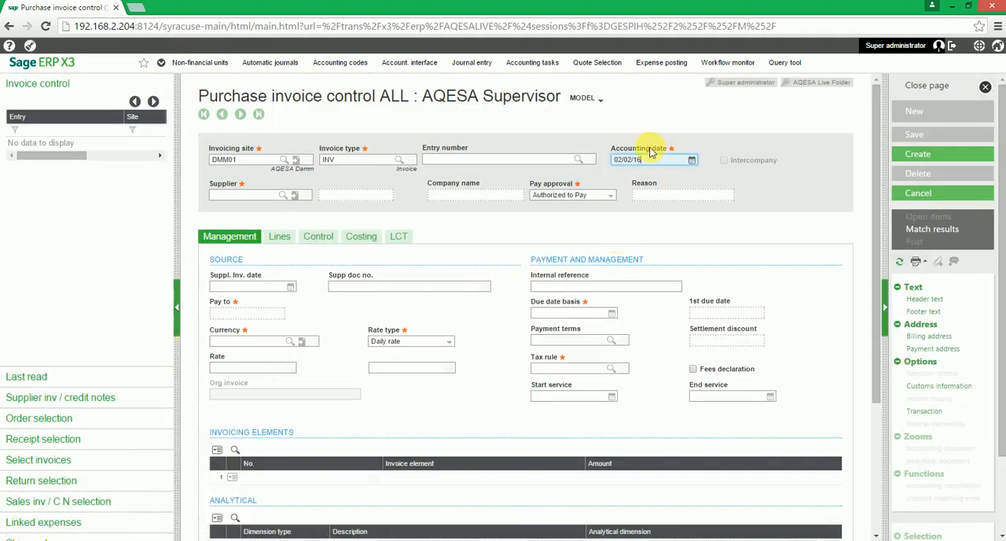
left_click(695, 173)
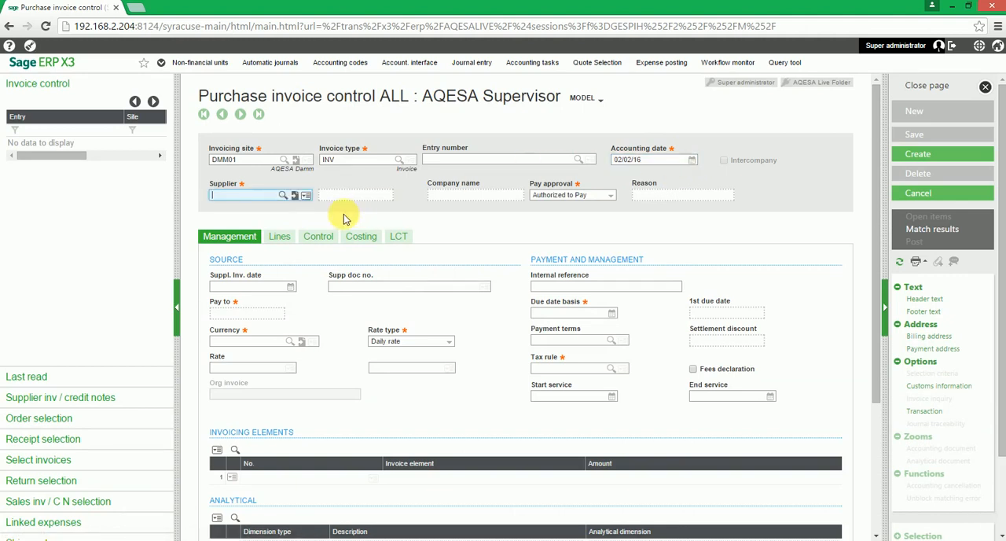
- Choose TAKE ON SUPPLIER, the last entry in the supplier selection list, as the invoice's supplier
left_click(236, 196)
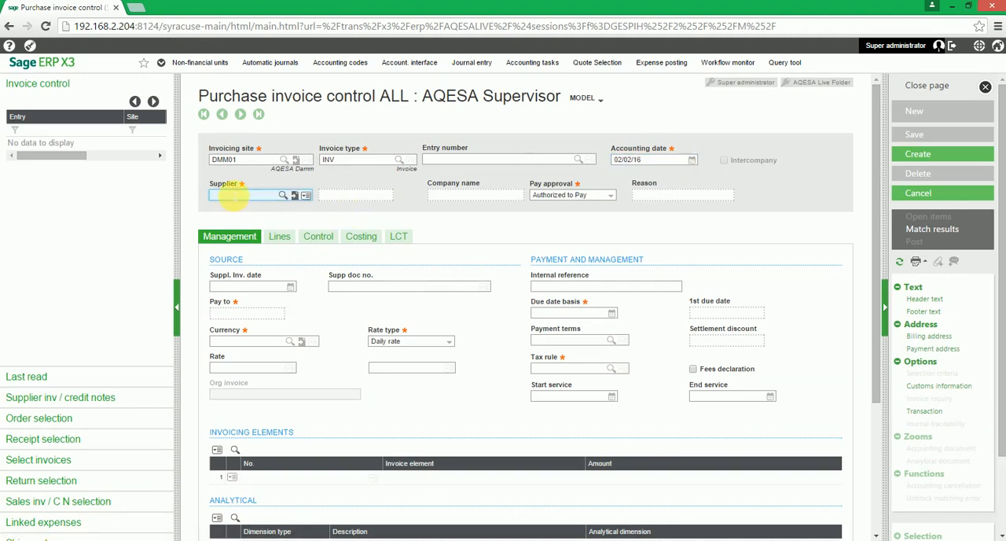
left_click(283, 195)
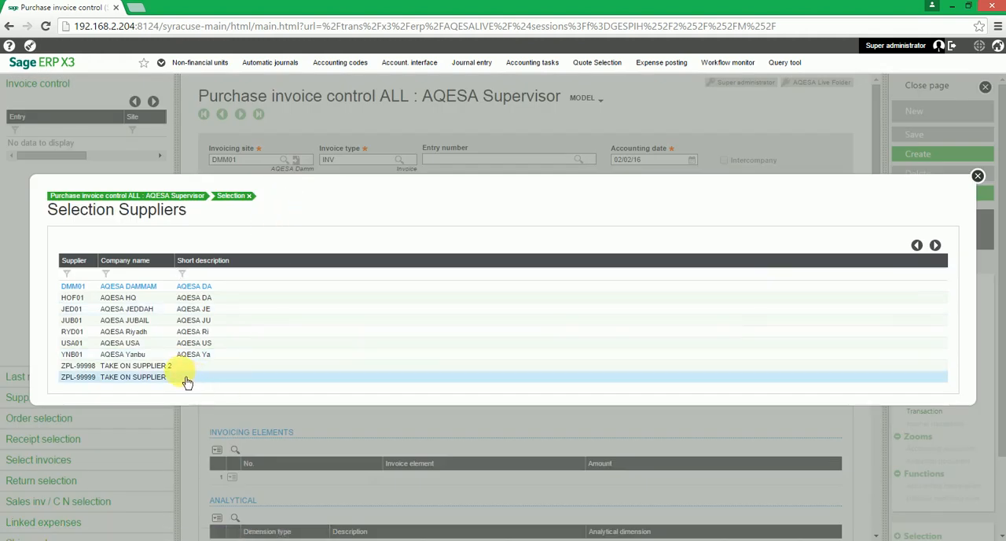
left_click(168, 382)
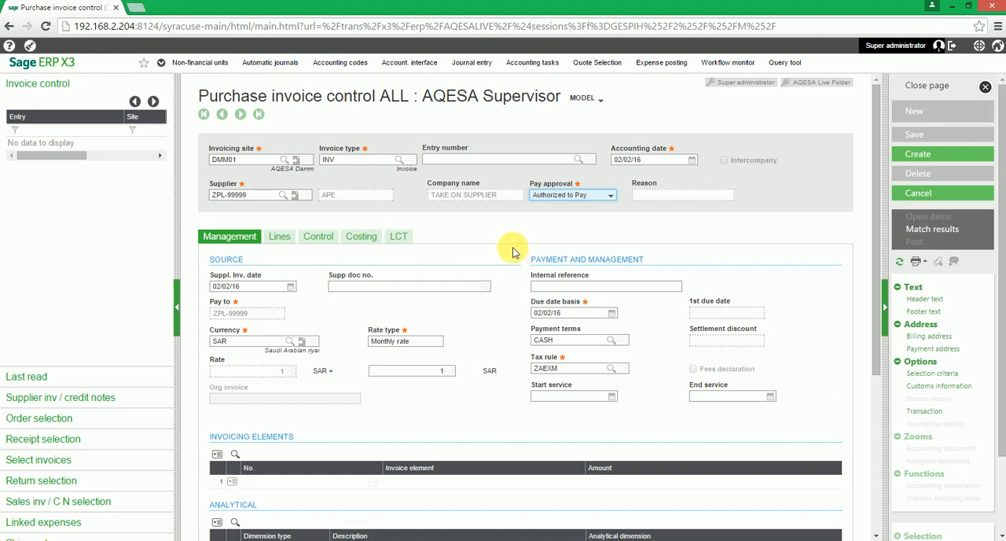
- Load the last purchase order offered in the order selection into the invoice lines and review the line's columns
left_click(88, 426)
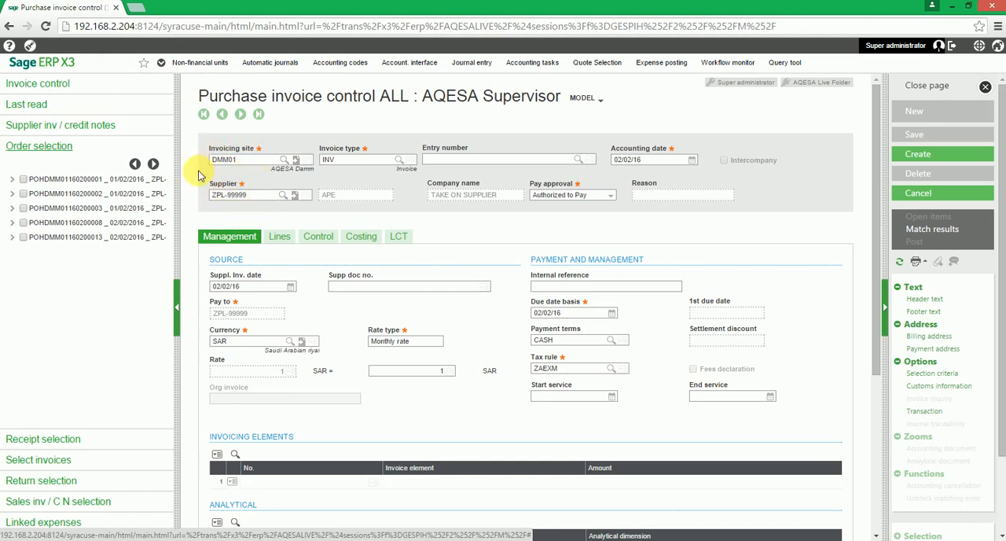
left_click(24, 239)
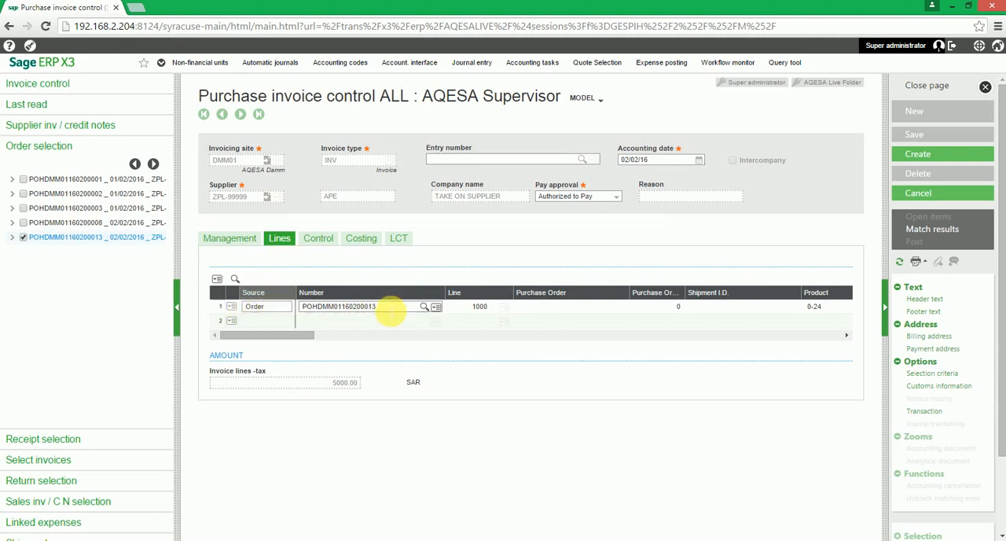
left_click(392, 311)
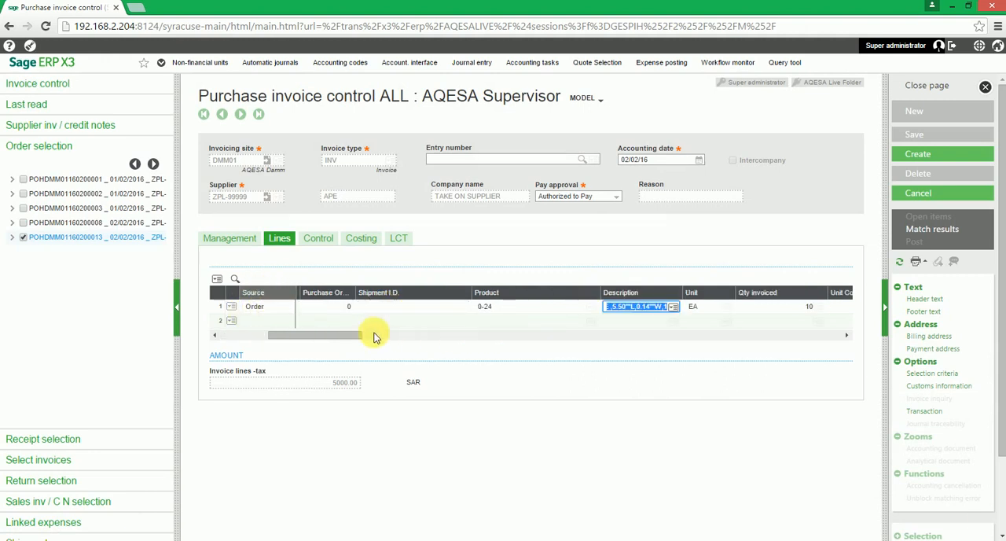
left_click_drag(358, 337, 394, 335)
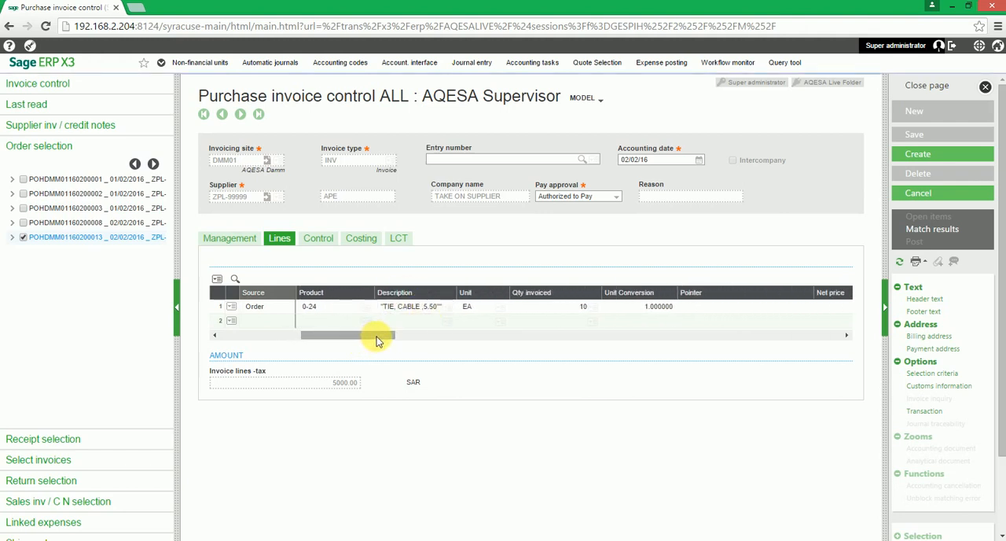
left_click_drag(376, 336, 733, 339)
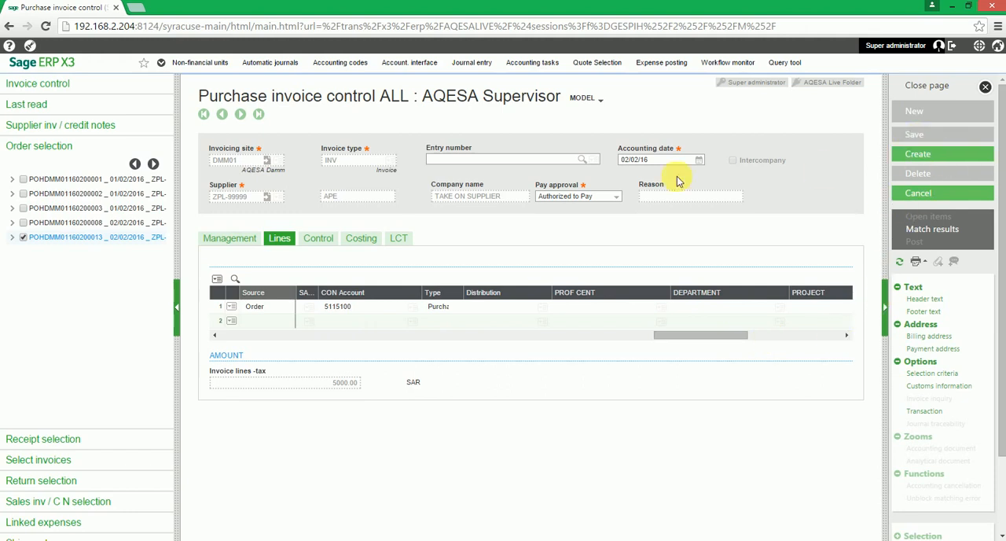
- Enter "Supplier Invoice #12" as the supplier document number in the management data and create the invoice
left_click(932, 162)
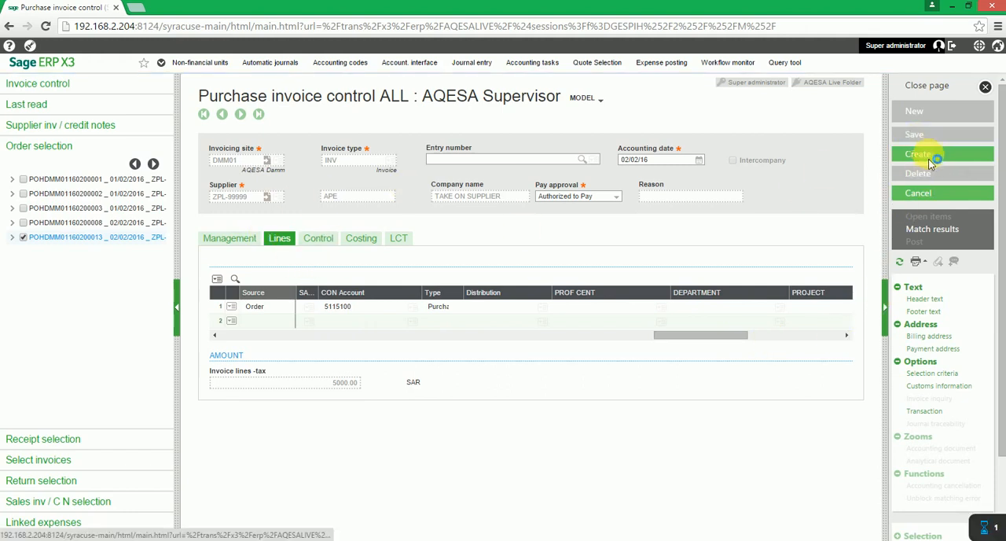
left_click(507, 316)
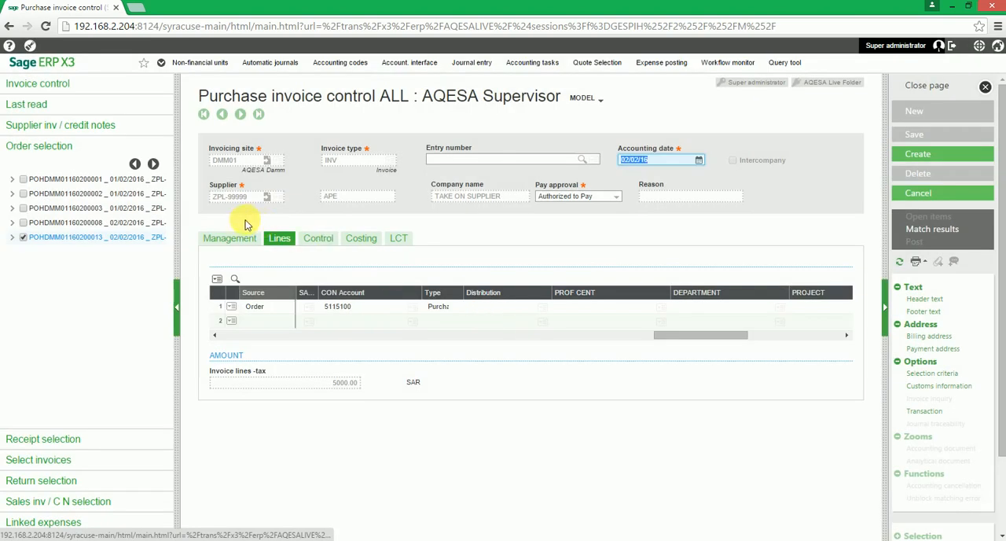
left_click(230, 237)
left_click(380, 290)
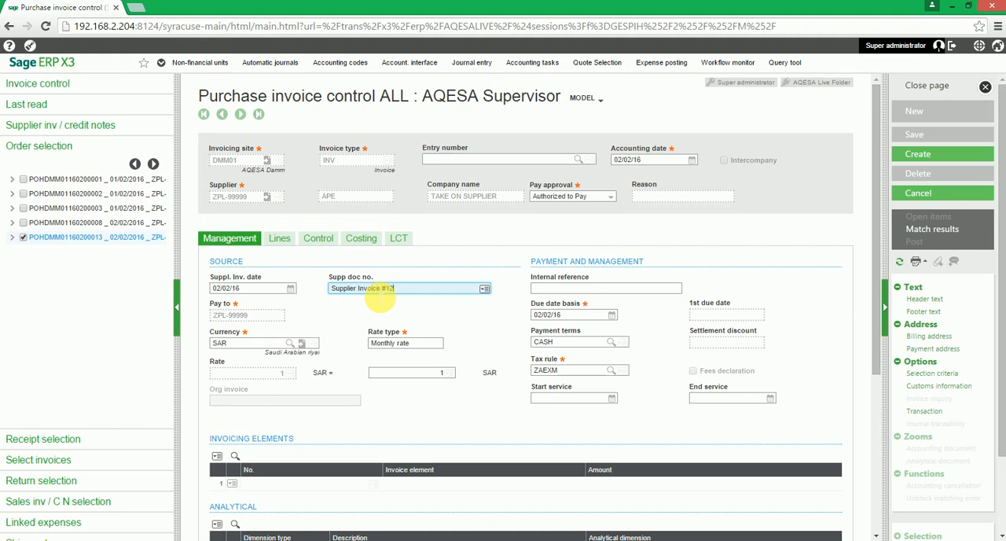
left_click(938, 157)
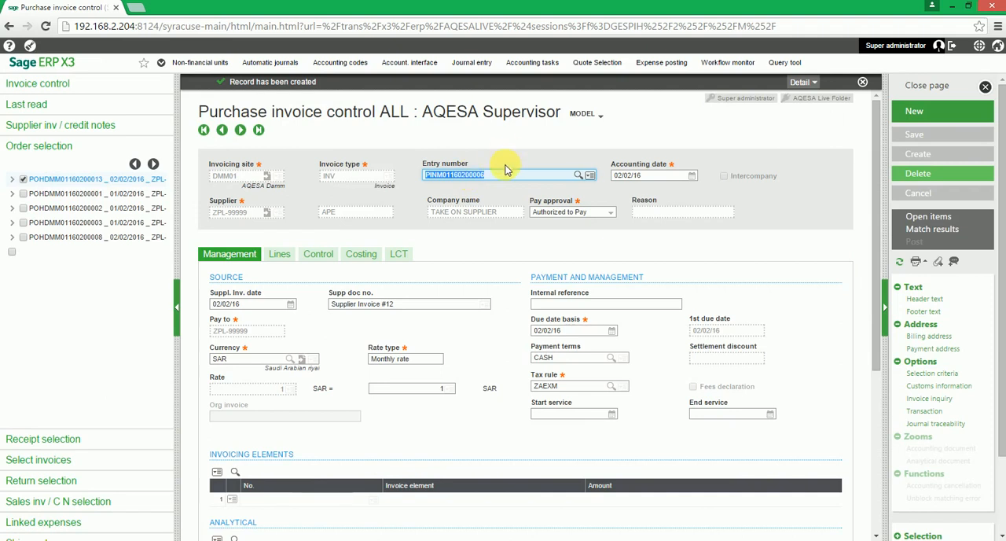
- Set the Invoice -tax amount in the control data to 5000.00, saving the record and closing the invoice page
left_click(321, 261)
scroll(462, 450, "down", 1)
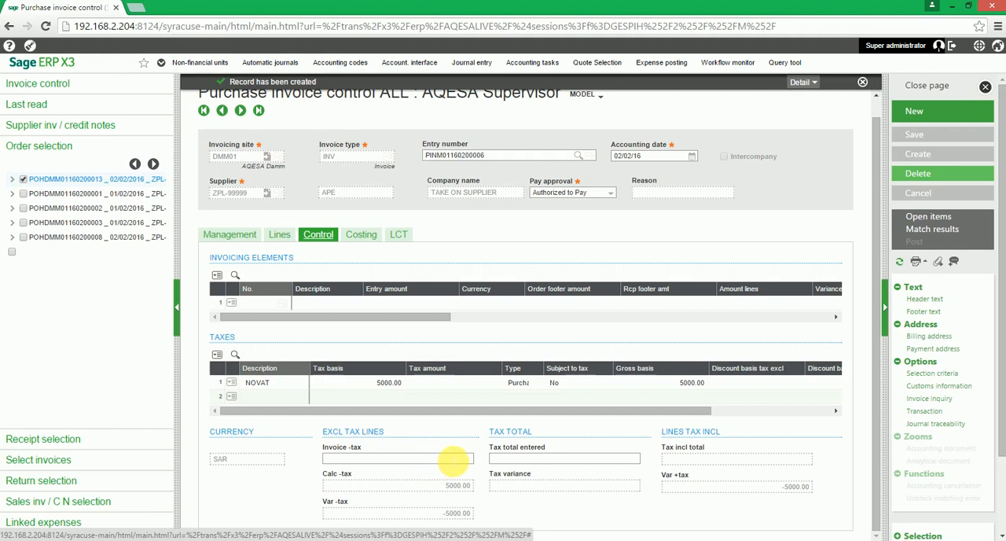
left_click(469, 458)
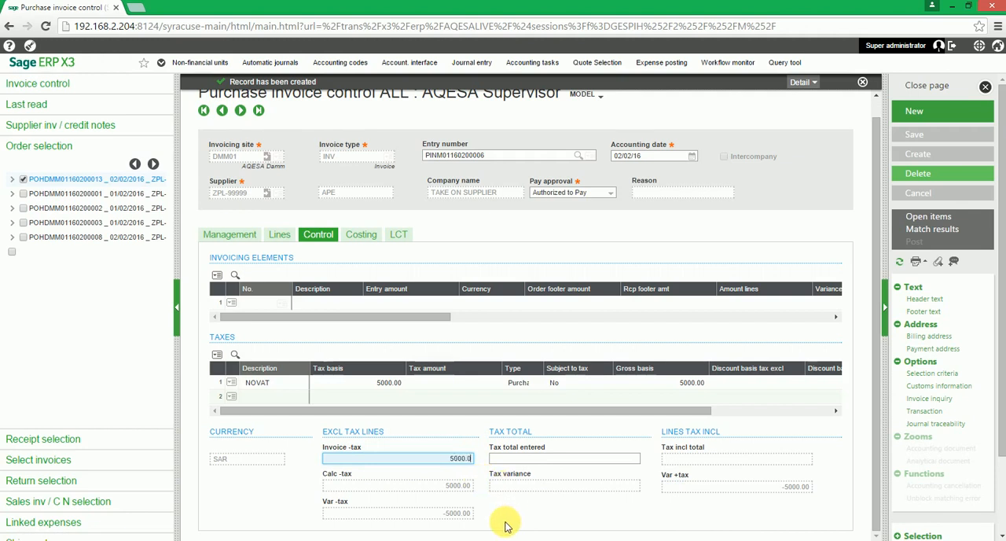
key("Tab")
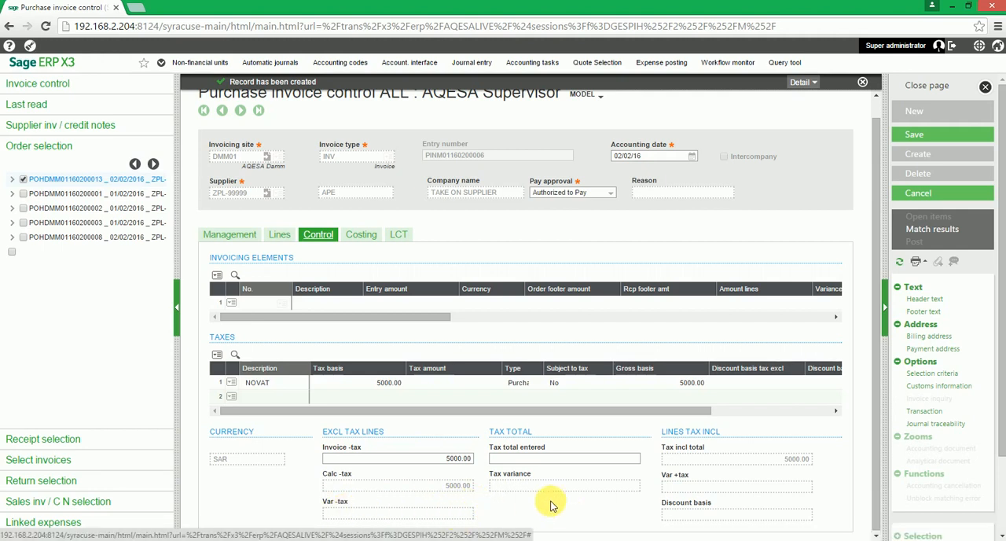
left_click(928, 143)
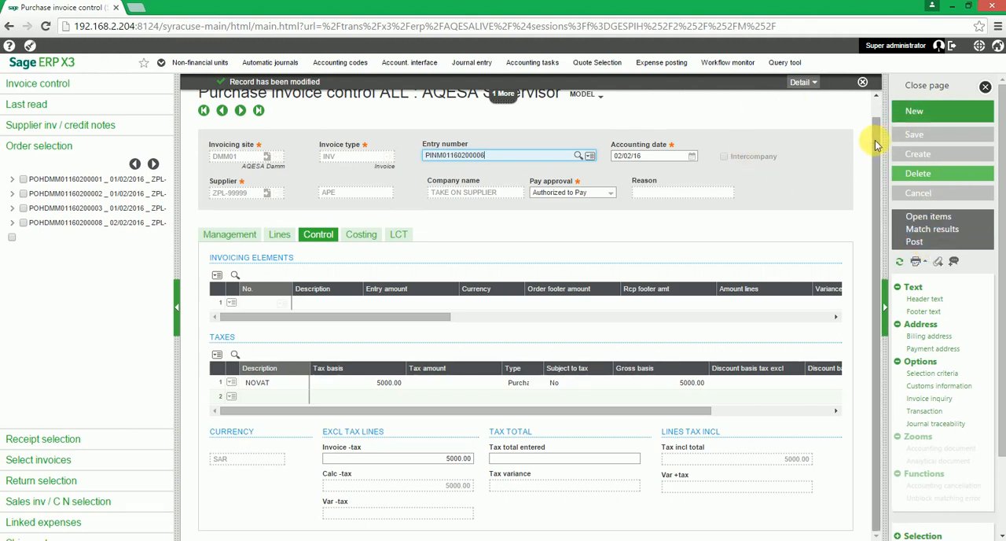
left_click(962, 86)
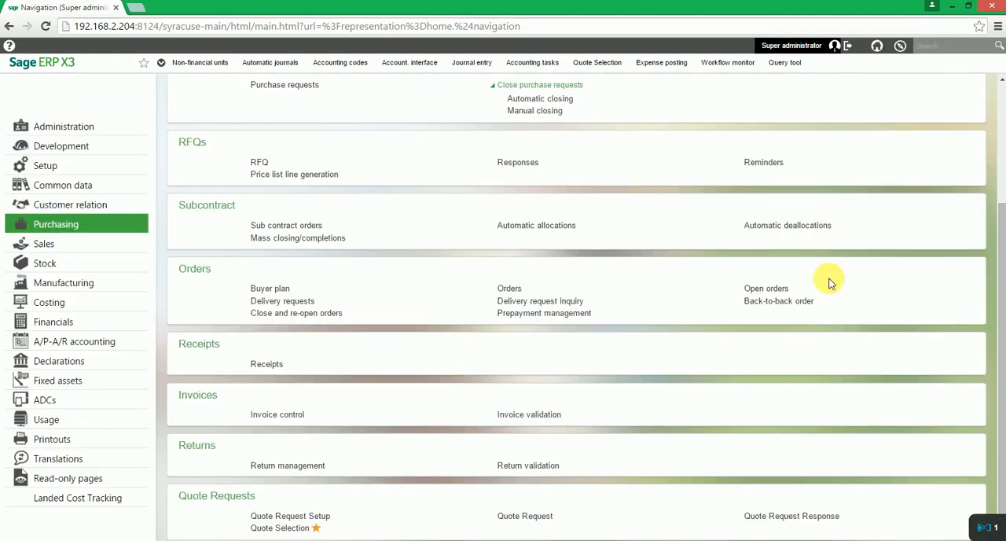